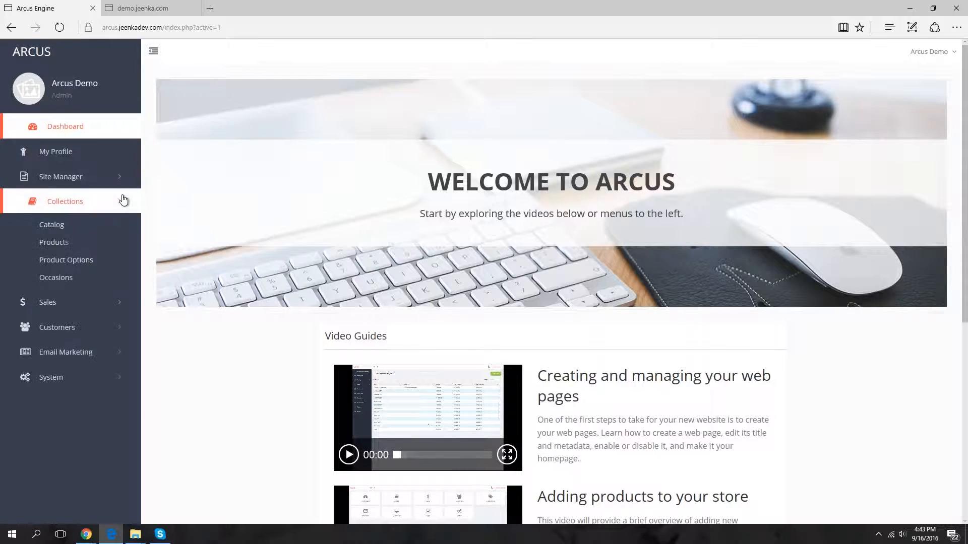
# - Start adding a sub page from the site's sub pages list so that the catalog form opens
pyautogui.click(97, 222)
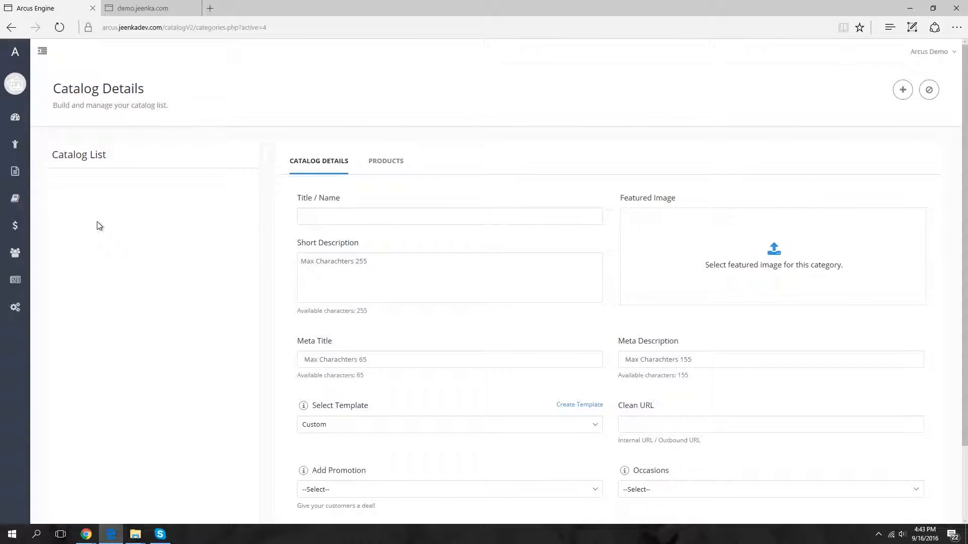
pyautogui.moveTo(16, 171)
pyautogui.click(73, 171)
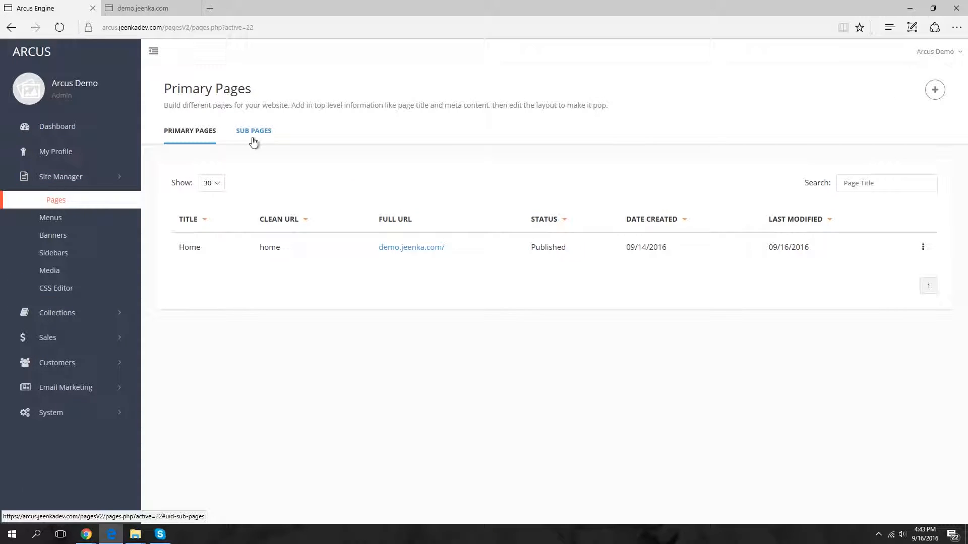
pyautogui.click(253, 132)
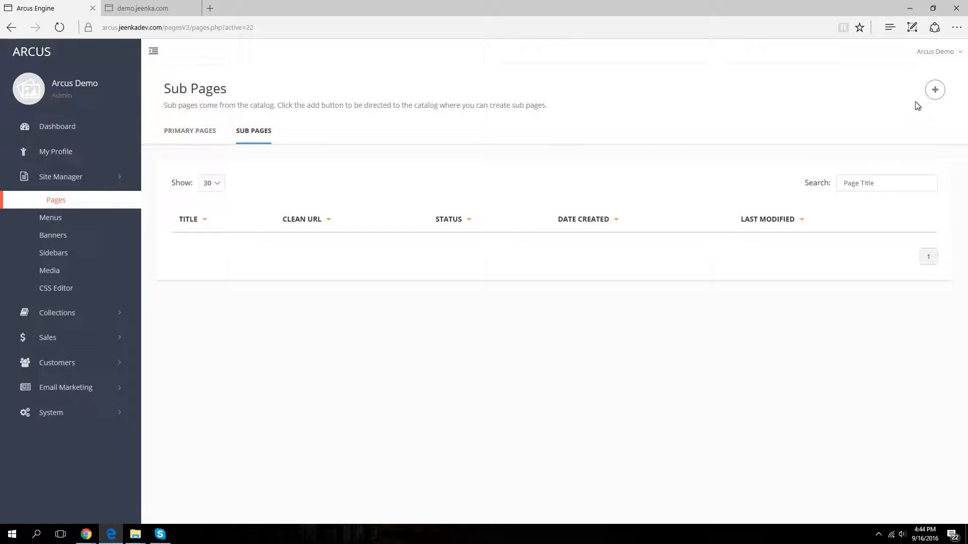
pyautogui.click(930, 92)
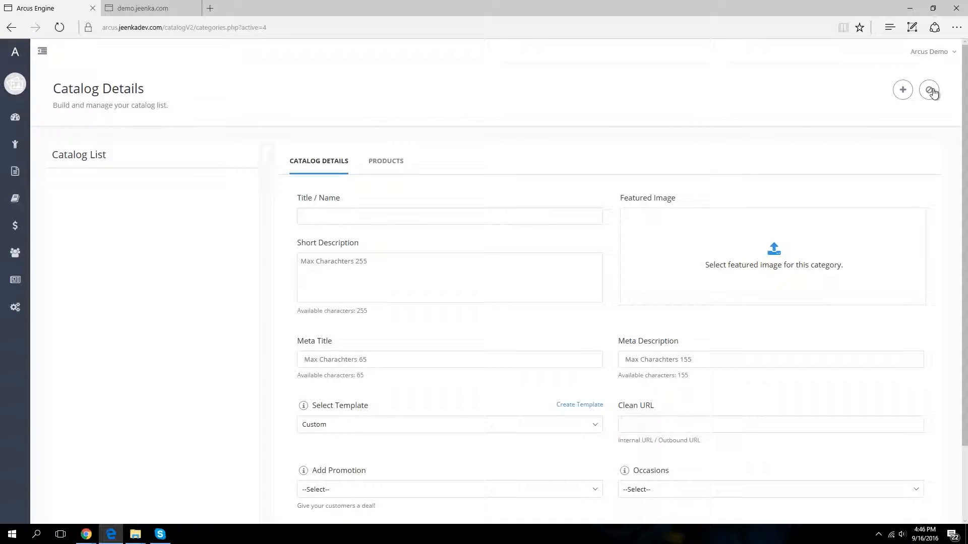
# - Title the new category "Electronics" and give it the short description "The latest and greatest electronic gadgets.", leaving the meta fields blank
pyautogui.click(407, 218)
pyautogui.write('E')
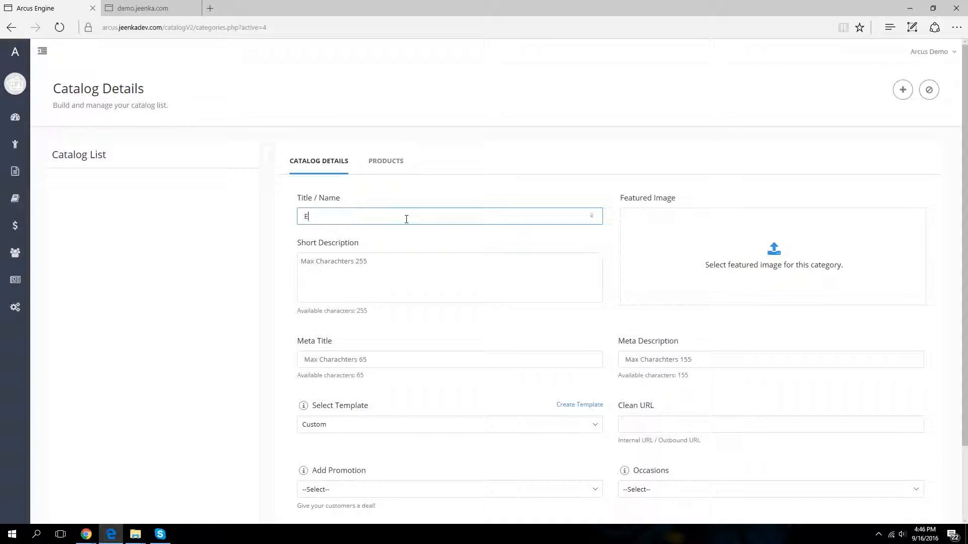
pyautogui.write('lectronics')
pyautogui.click(402, 277)
pyautogui.write('The latest and greatest electronic gadgets.')
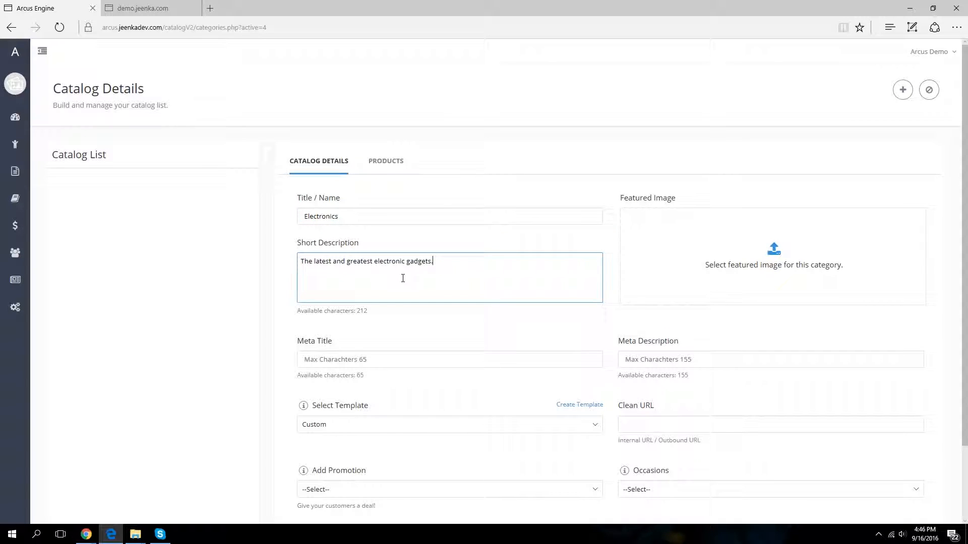
pyautogui.click(380, 354)
pyautogui.click(650, 355)
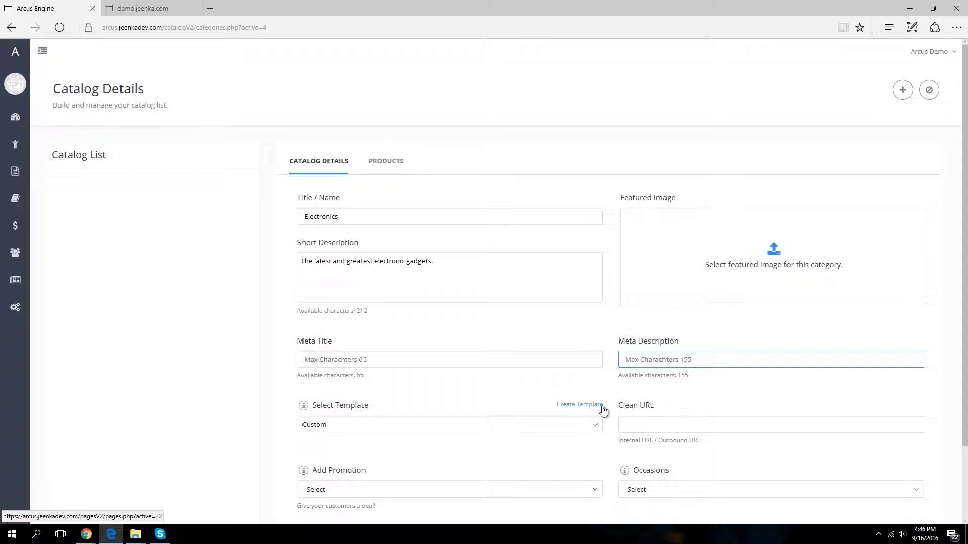
# - Keep the Custom template for the Electronics category and enter "electronic" as its clean URL
pyautogui.click(543, 422)
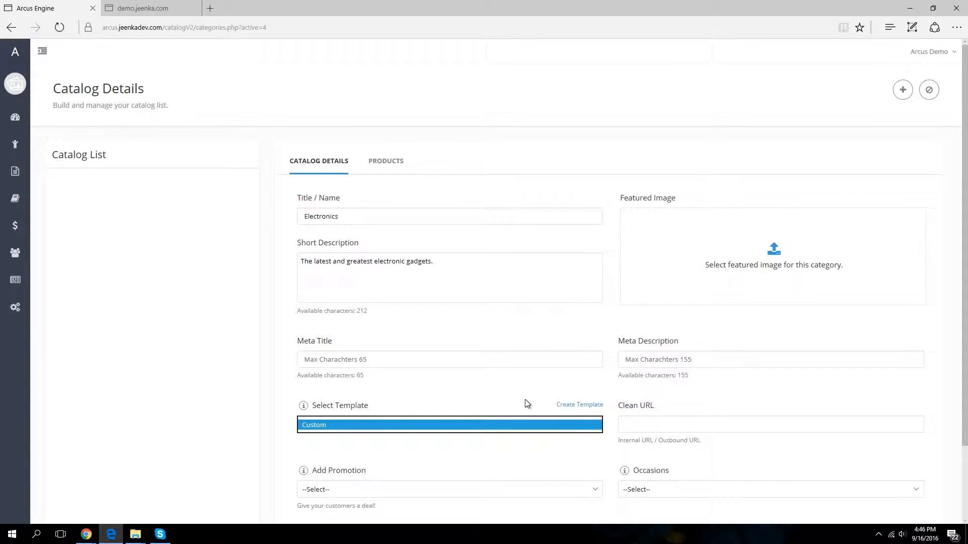
pyautogui.click(526, 401)
pyautogui.click(688, 419)
pyautogui.write('electronic')
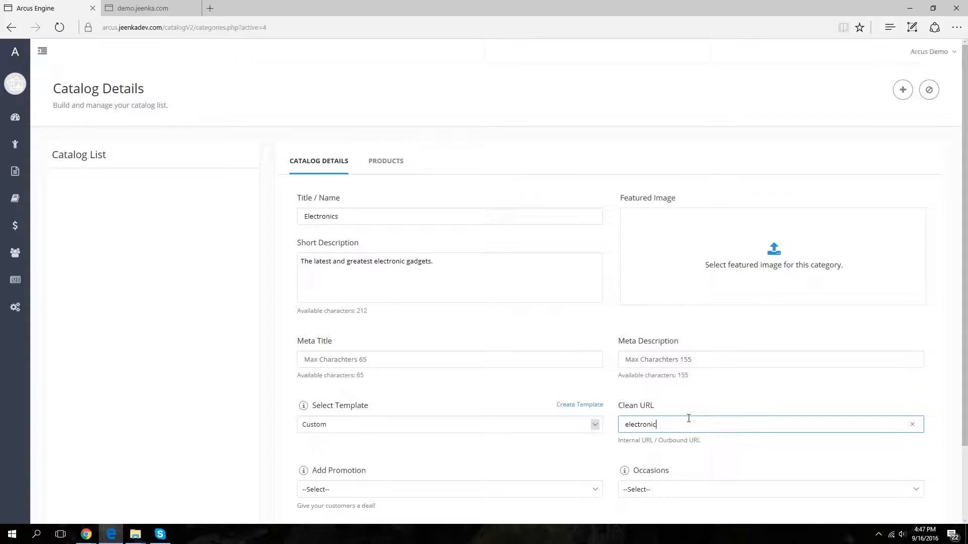
pyautogui.moveTo(619, 441); pyautogui.dragTo(709, 446)
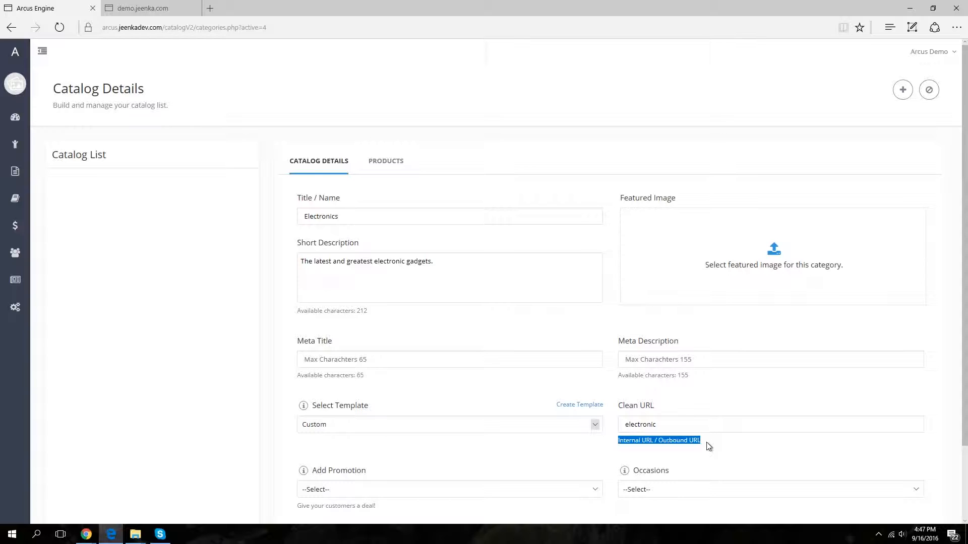
# - Leave promotion and occasion unselected, set the Electronics category to Active, and add it to the catalog
pyautogui.scroll(-2, 460, 475)
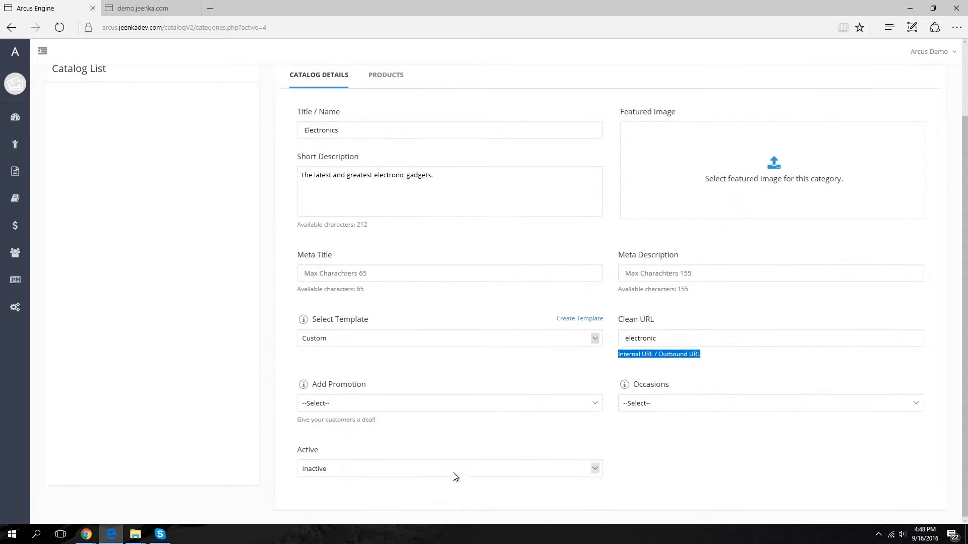
pyautogui.click(396, 405)
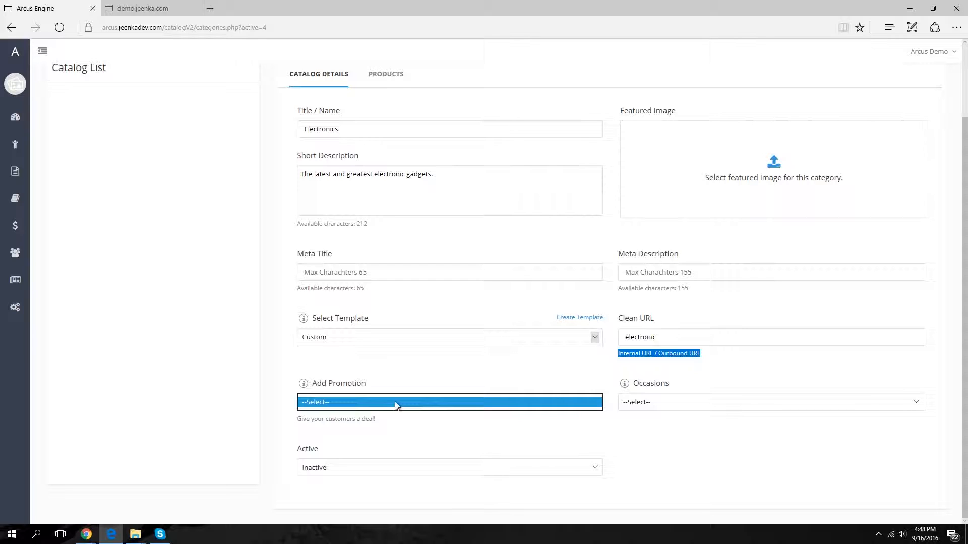
pyautogui.click(640, 403)
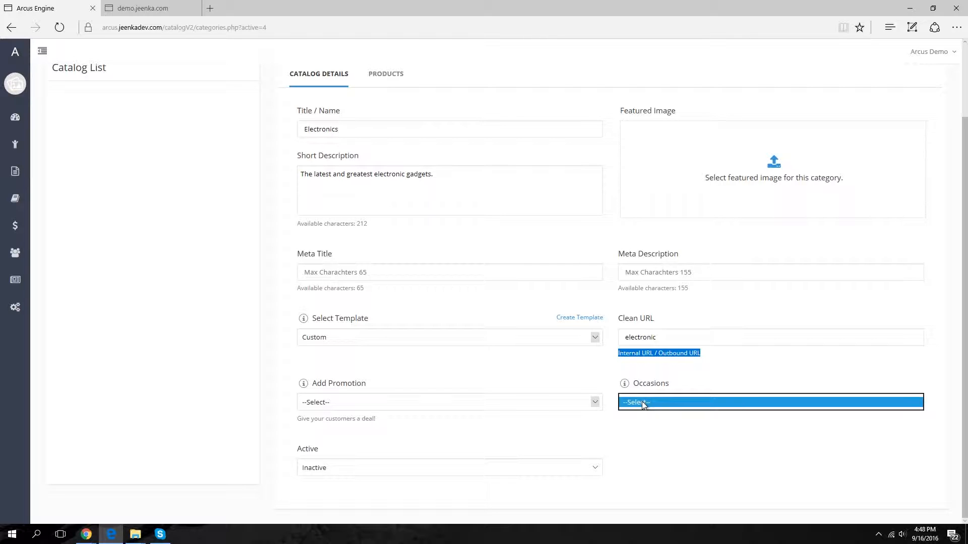
pyautogui.click(404, 468)
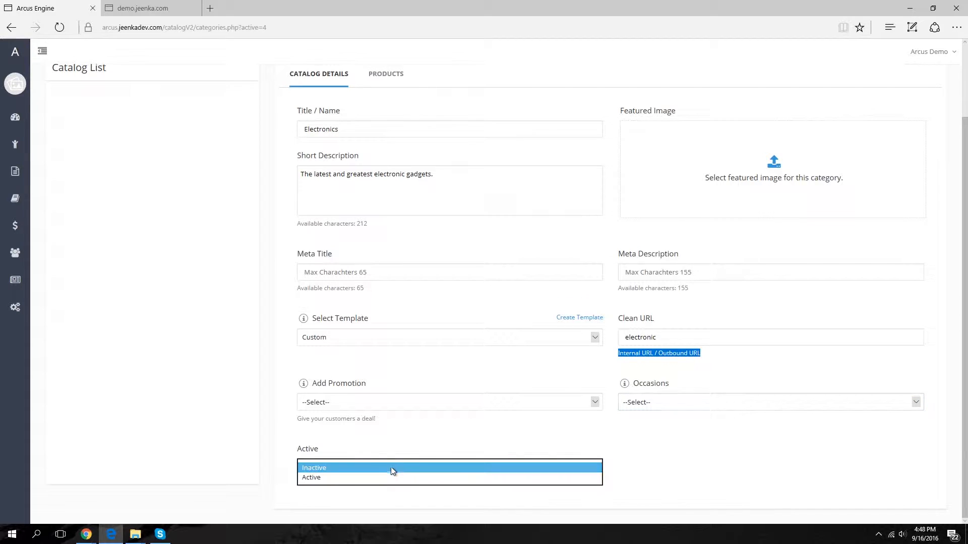
pyautogui.click(364, 479)
pyautogui.scroll(3, 601, 432)
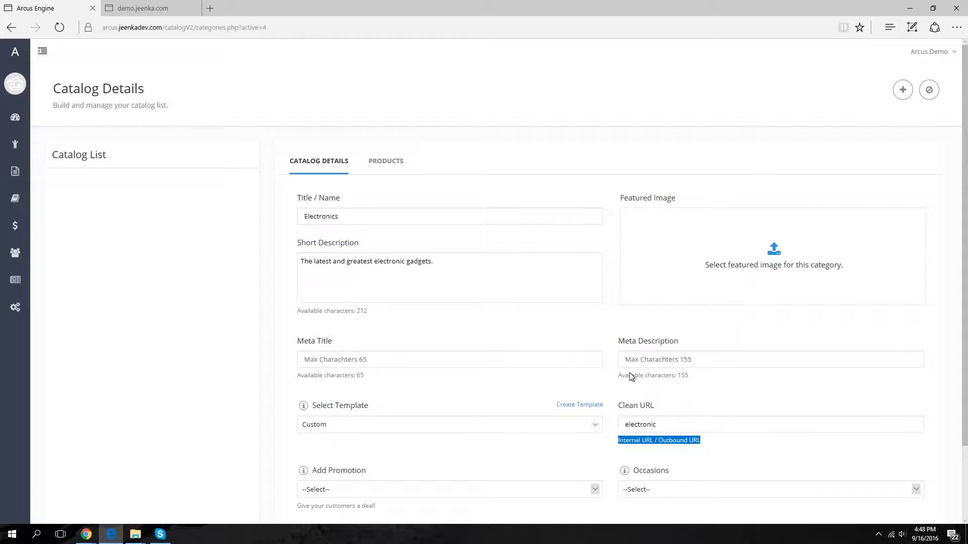
pyautogui.click(903, 91)
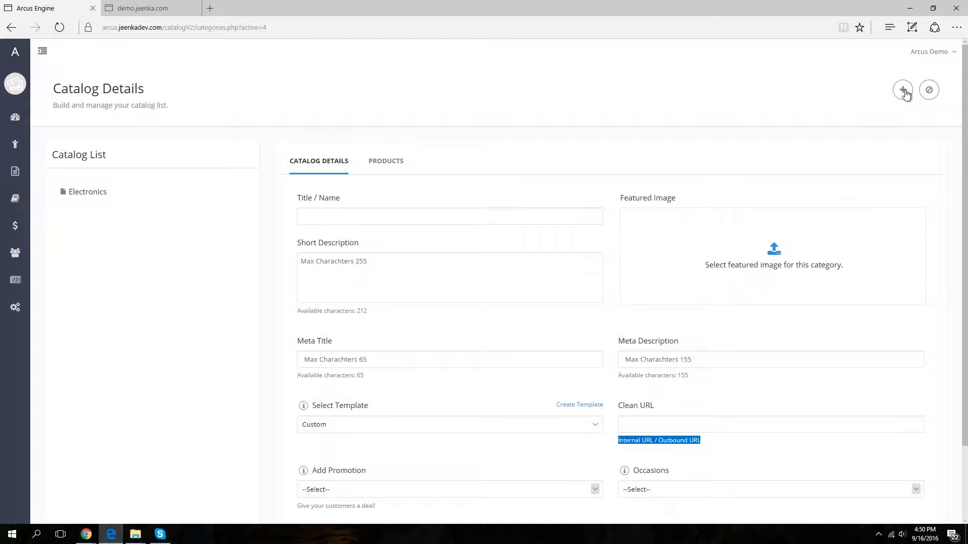
pyautogui.click(609, 153)
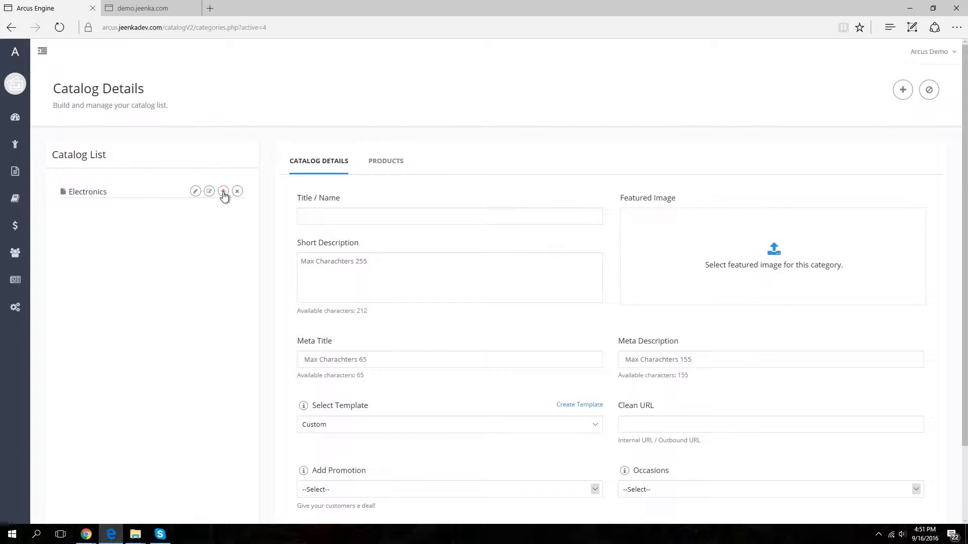
# - Title a new subcategory of Electronics "Laptops" and use laptops.jpg as its featured image
pyautogui.click(334, 217)
pyautogui.write('Laptops')
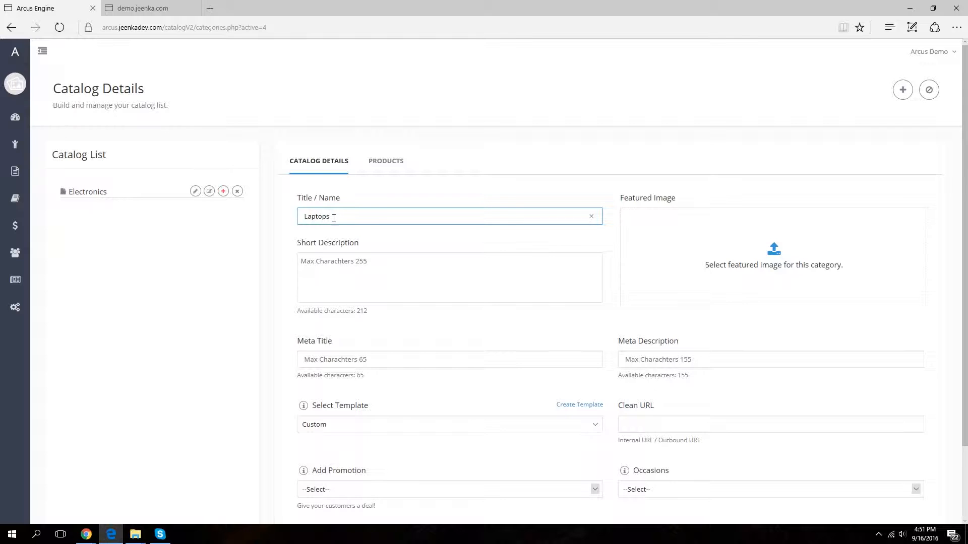
pyautogui.click(774, 252)
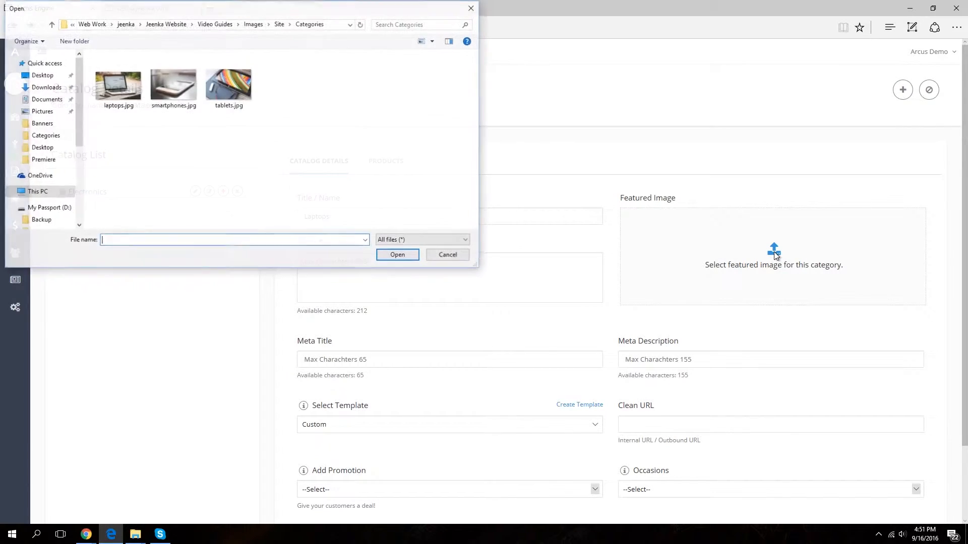
pyautogui.doubleClick(118, 90)
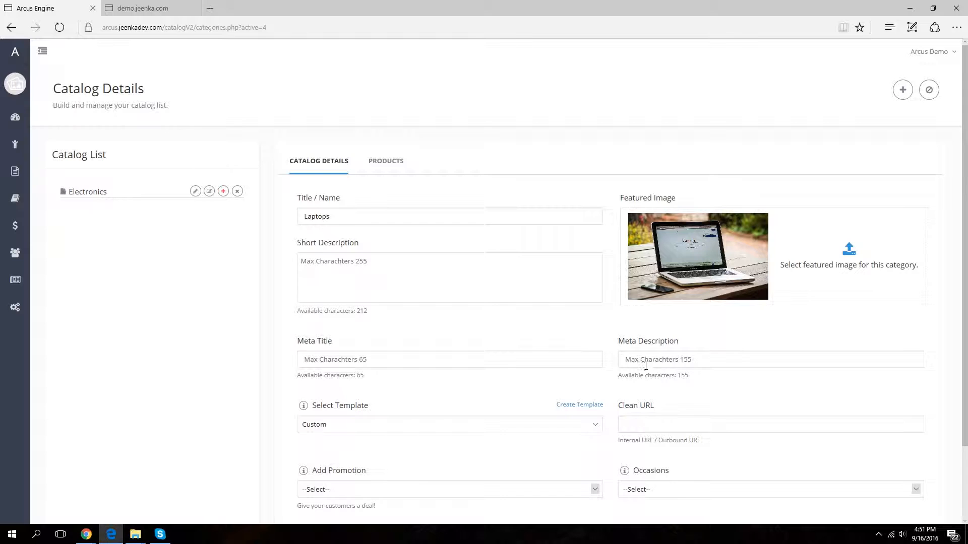
# - Give the Laptops subcategory the clean URL "laptops", set it to Active, and save it under Electronics
pyautogui.scroll(-3, 646, 366)
pyautogui.click(666, 337)
pyautogui.write('laptops')
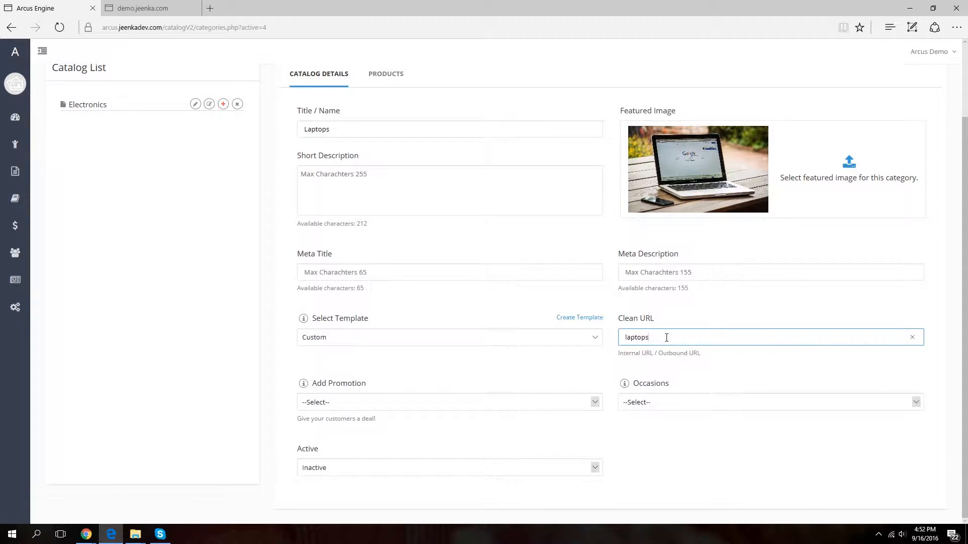
pyautogui.click(525, 466)
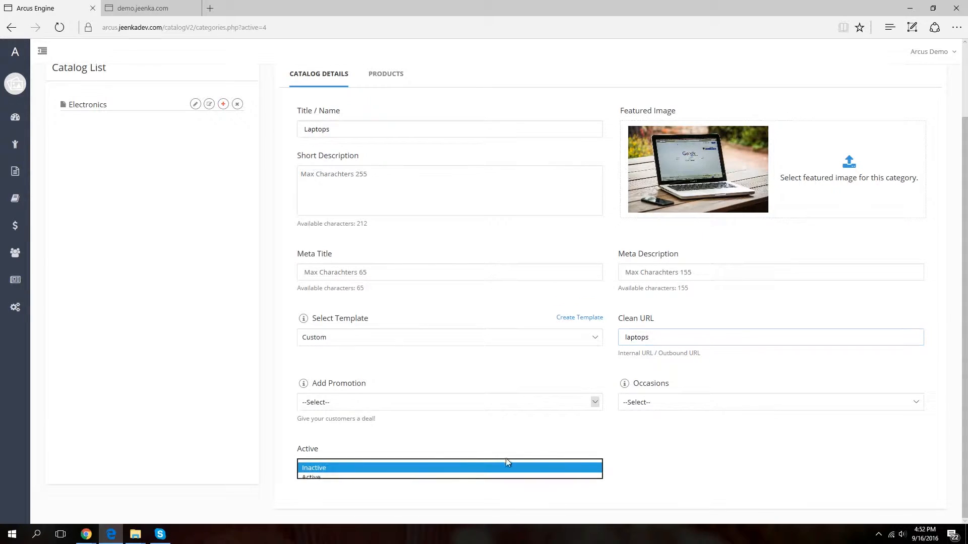
pyautogui.click(346, 476)
pyautogui.scroll(3, 655, 476)
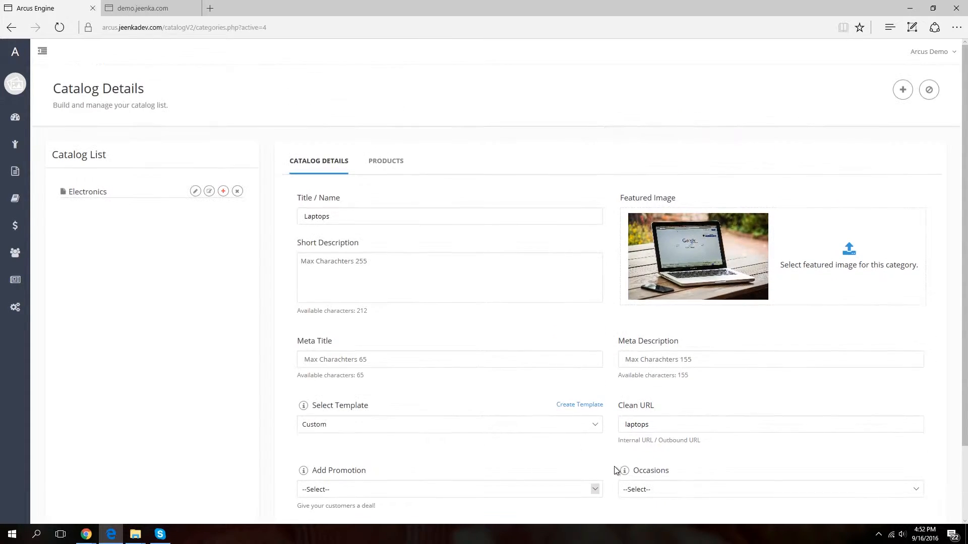
pyautogui.click(903, 92)
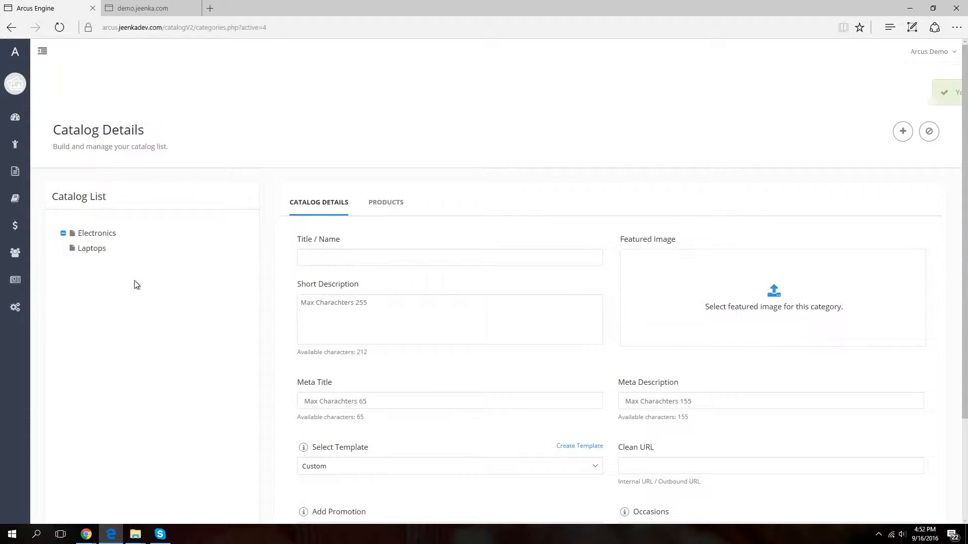
# - Nest Laptops under Smartphones in the catalog list and return it to its place directly under Electronics
pyautogui.moveTo(93, 208)
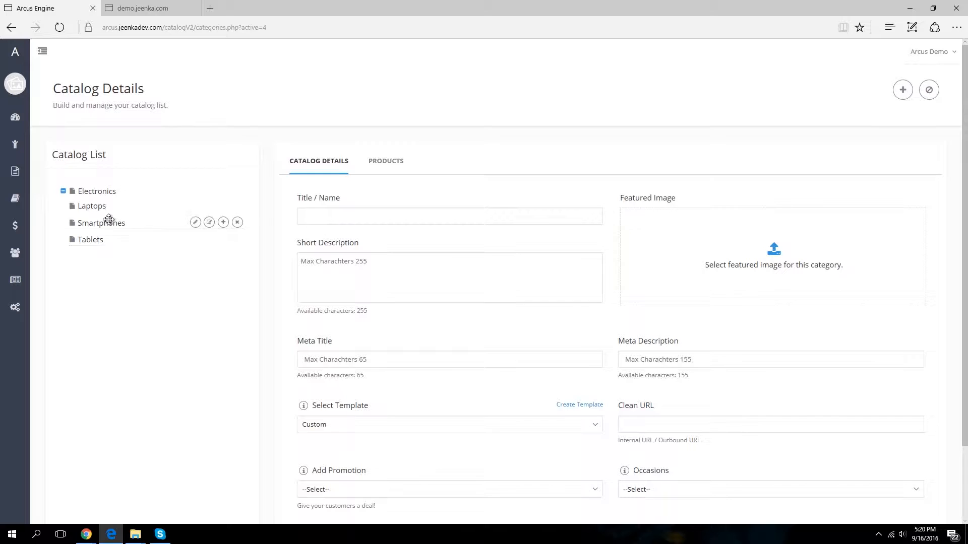
pyautogui.moveTo(109, 208)
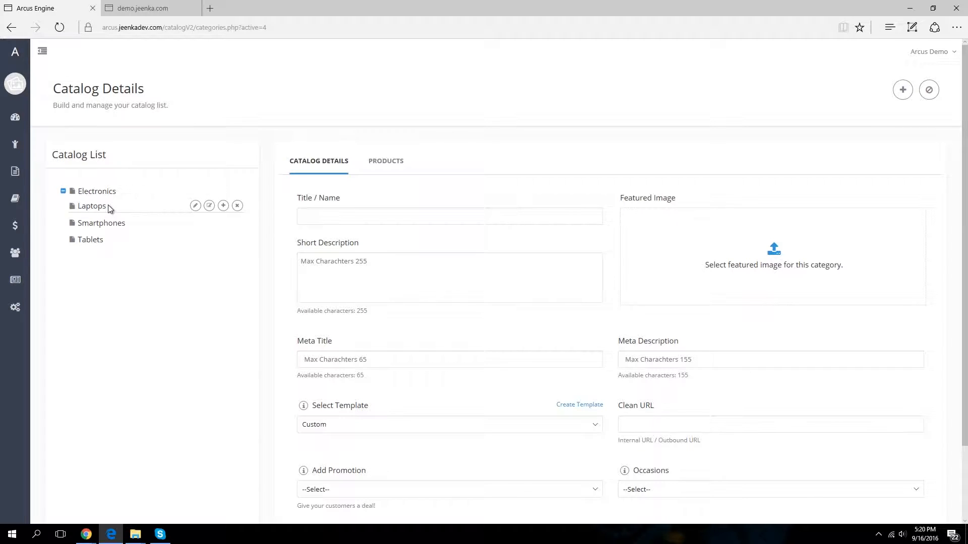
pyautogui.moveTo(110, 208)
pyautogui.mouseDown()
pyautogui.moveTo(95, 208)
pyautogui.moveTo(92, 248)
pyautogui.moveTo(92, 202)
pyautogui.moveTo(104, 222)
pyautogui.mouseUp()
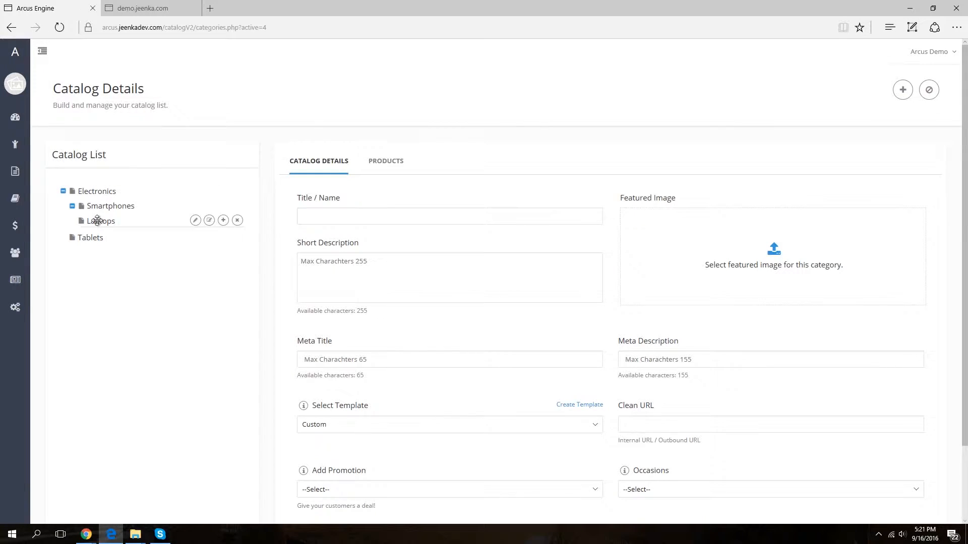
pyautogui.moveTo(93, 219)
pyautogui.mouseDown()
pyautogui.moveTo(97, 192)
pyautogui.moveTo(105, 209)
pyautogui.mouseUp()
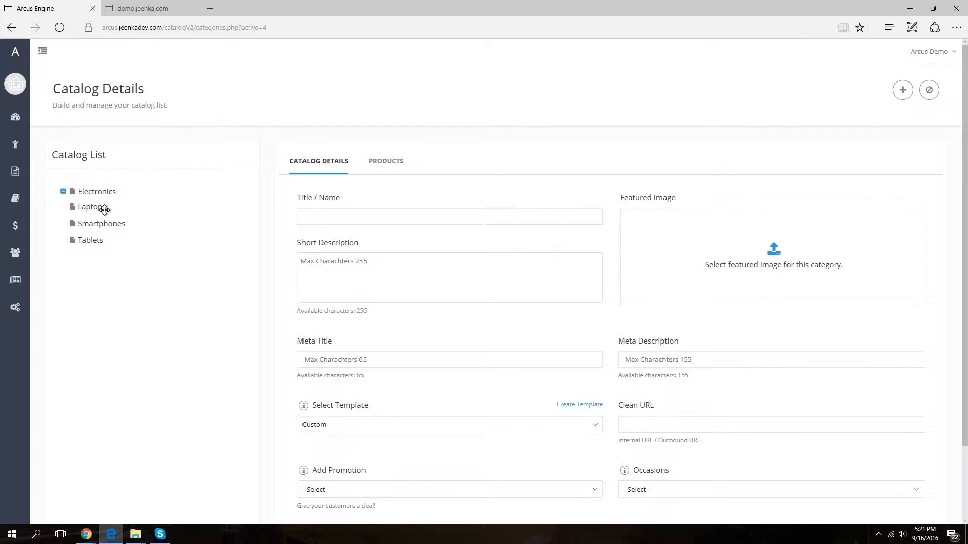
# - Open the Home page from the primary pages list in the Page Editor
pyautogui.moveTo(15, 171)
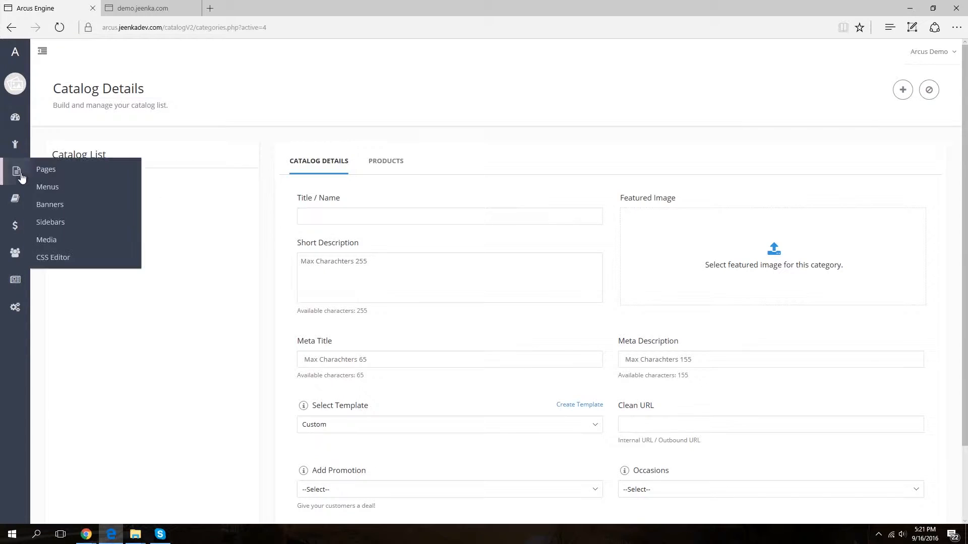
pyautogui.click(84, 172)
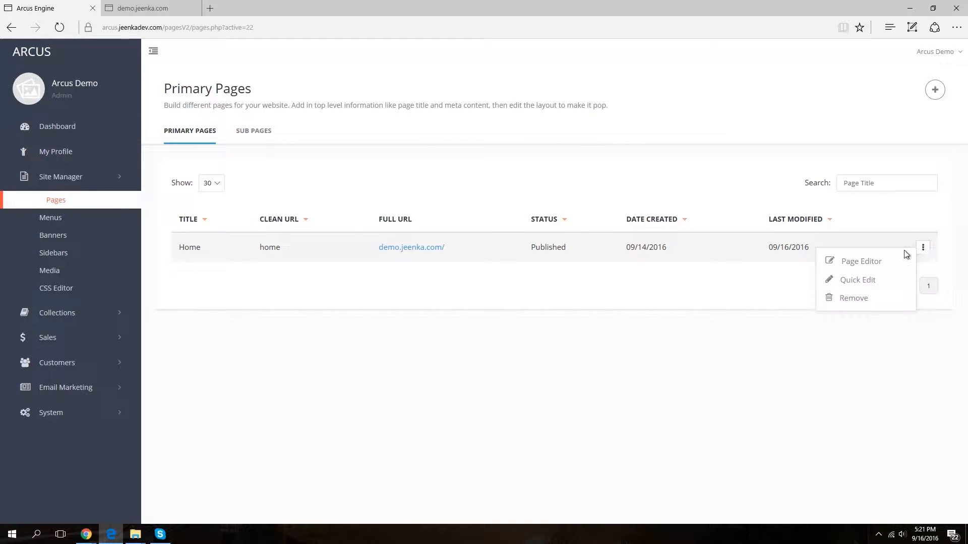
pyautogui.click(877, 264)
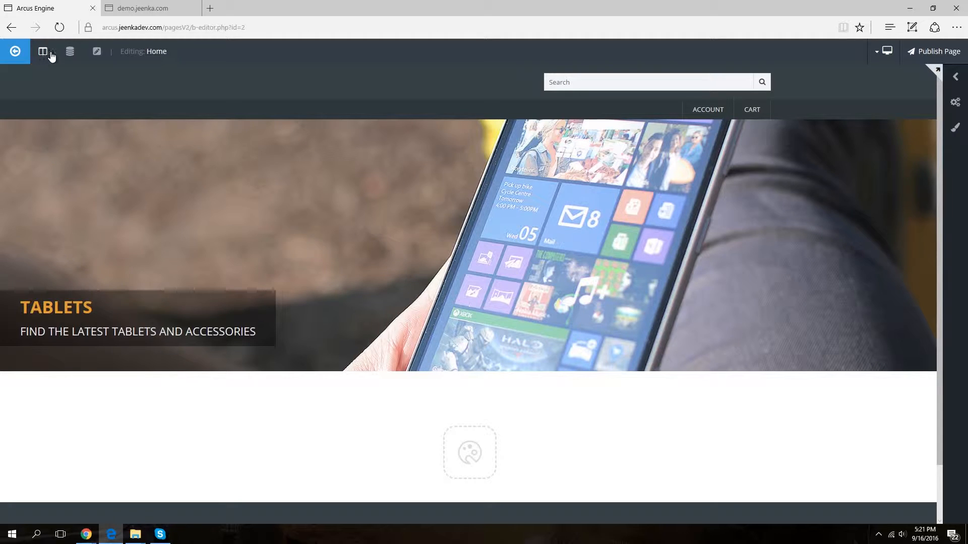
# - Place a categories element in the empty area below the Home page banner and open its settings
pyautogui.moveTo(72, 52)
pyautogui.moveTo(76, 77); pyautogui.dragTo(464, 461)
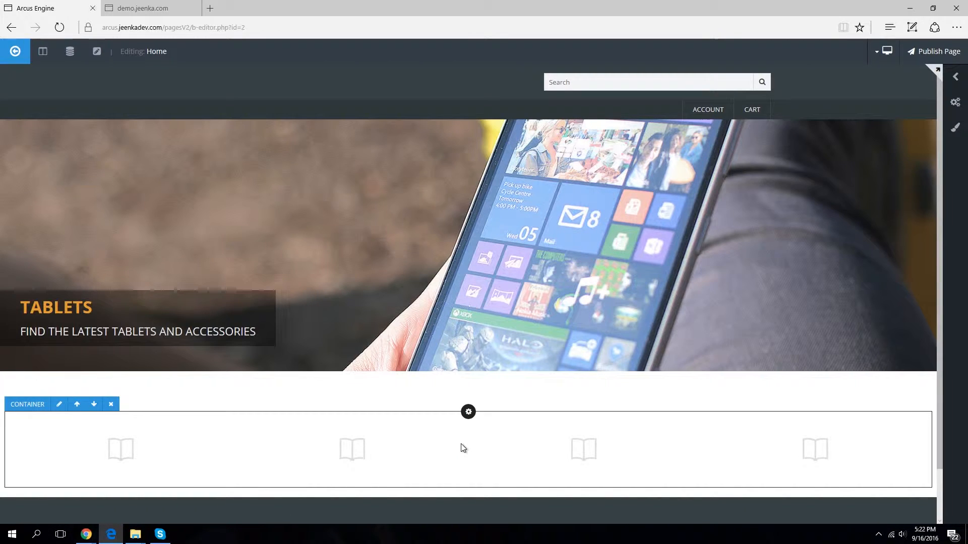
pyautogui.click(457, 414)
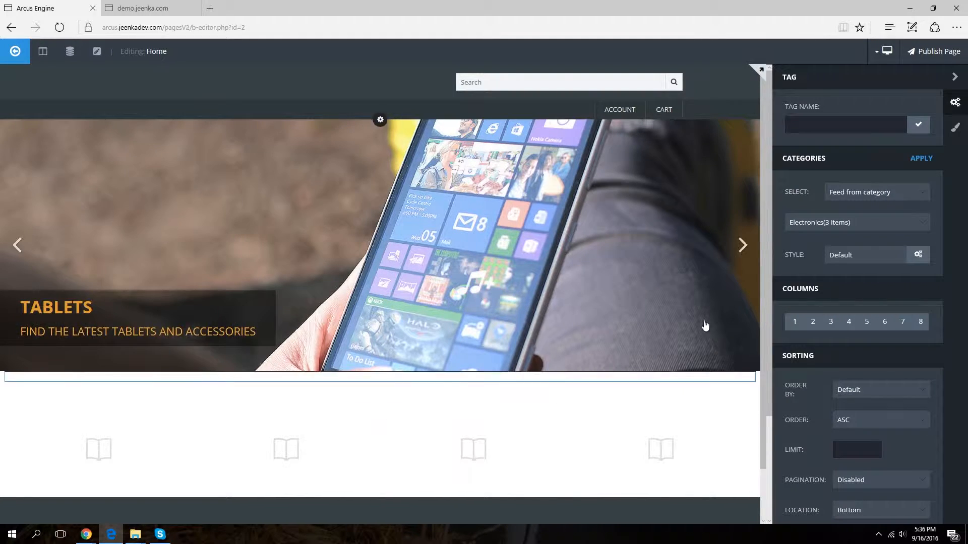
# - Switch the categories source to Choose specific items and return it to Feed from category
pyautogui.click(866, 192)
pyautogui.click(868, 202)
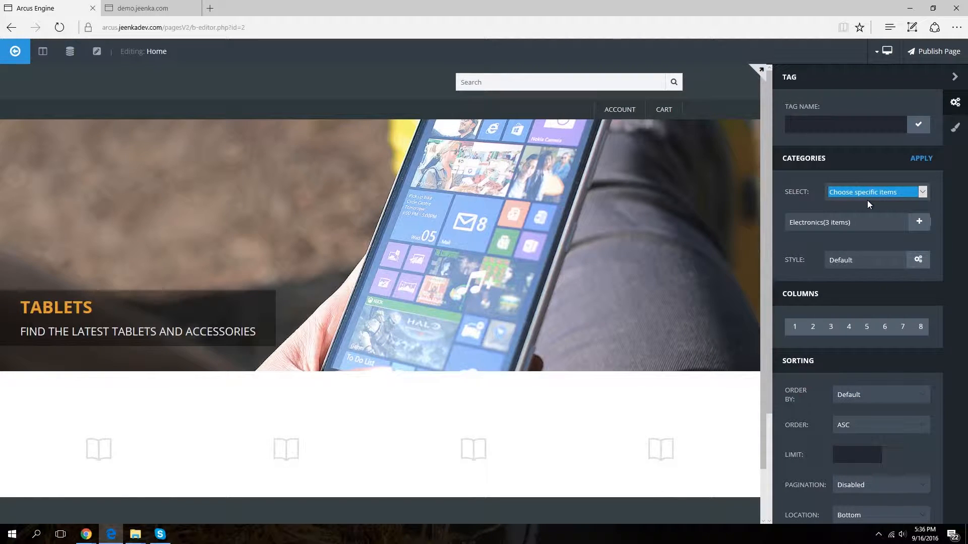
pyautogui.click(868, 196)
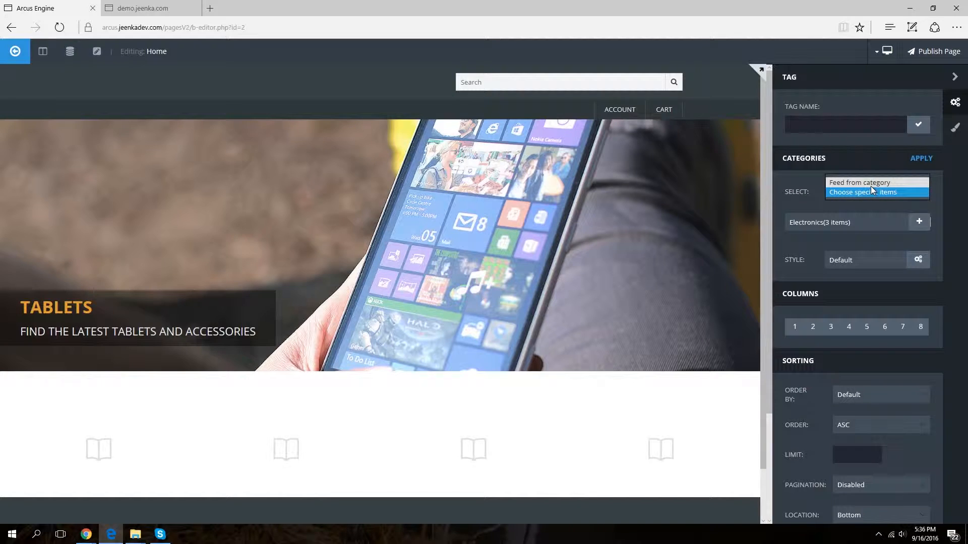
pyautogui.click(870, 185)
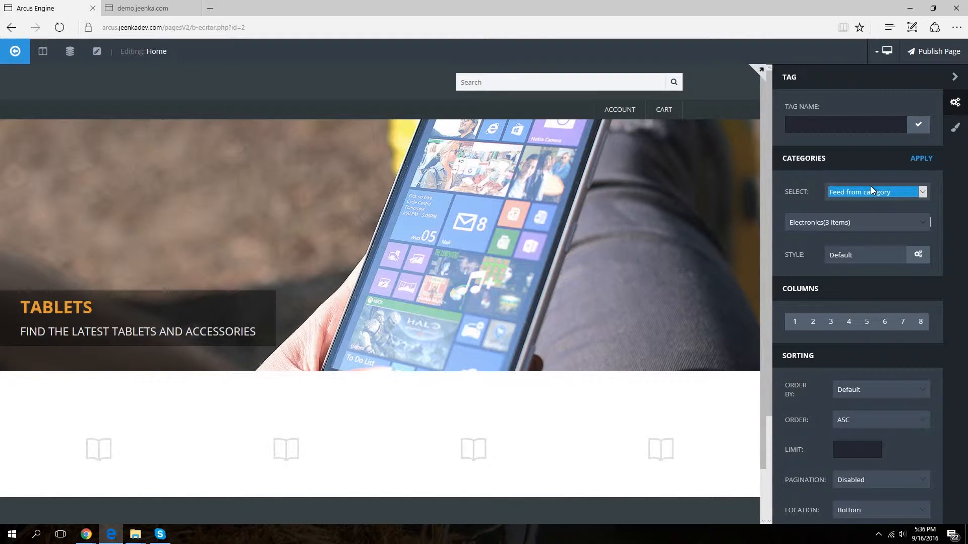
pyautogui.click(869, 204)
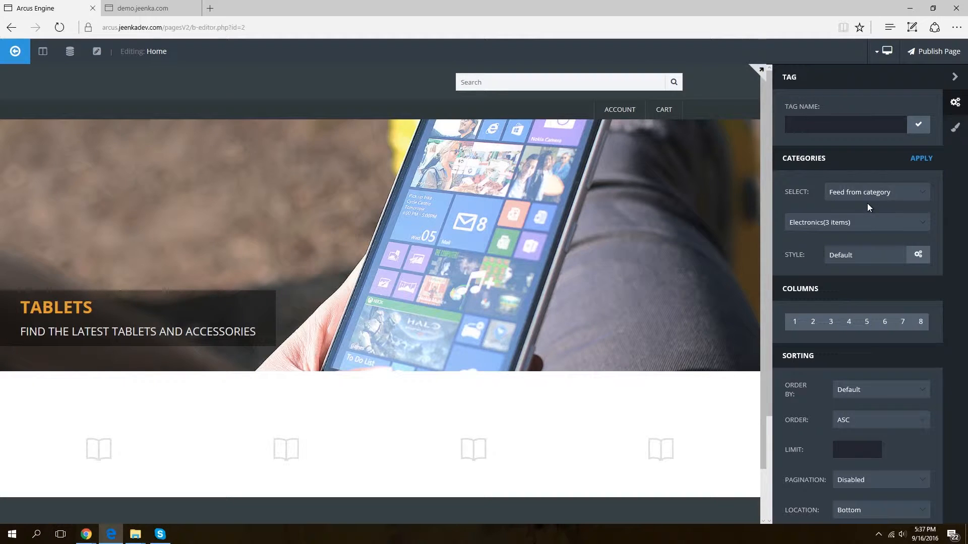
# - Examine the available category styles and the snapshot code of the Default style
pyautogui.click(861, 254)
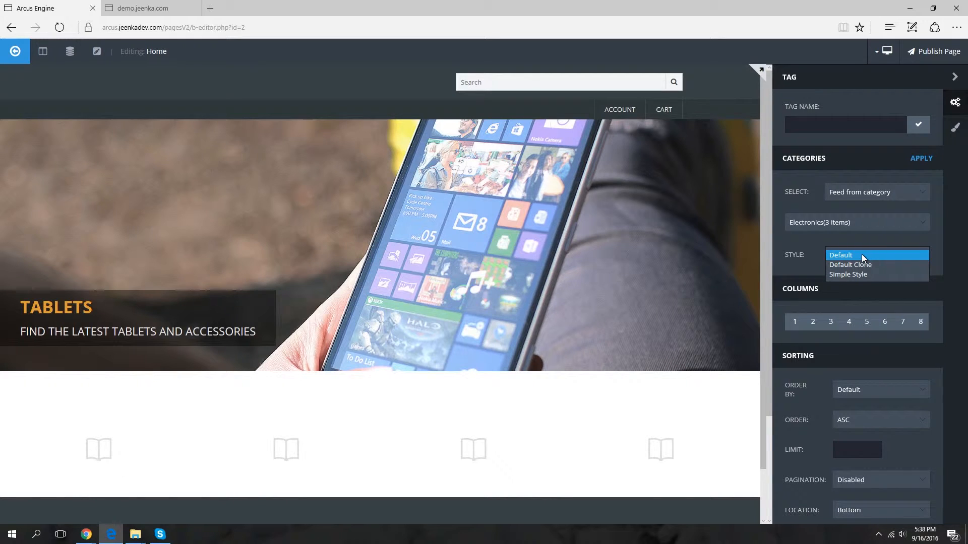
pyautogui.click(861, 254)
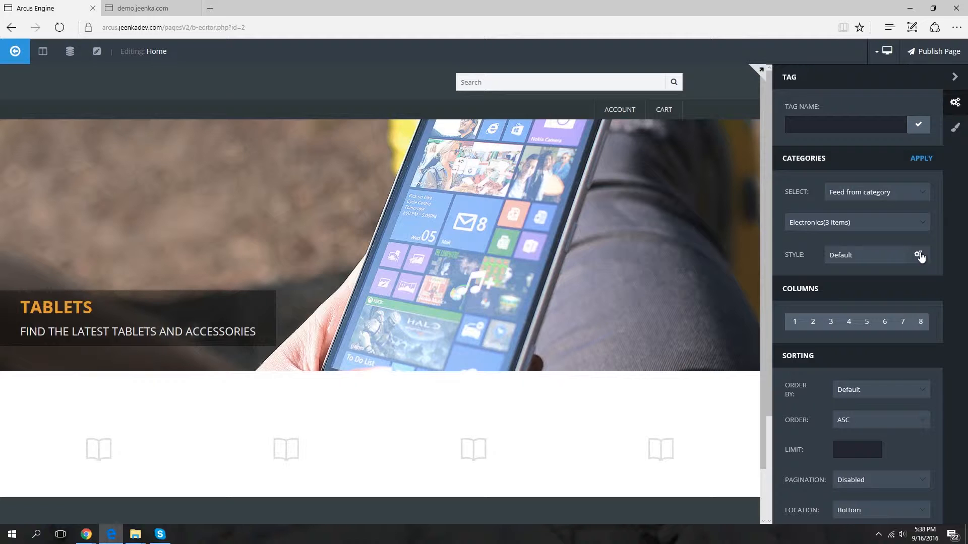
pyautogui.click(918, 255)
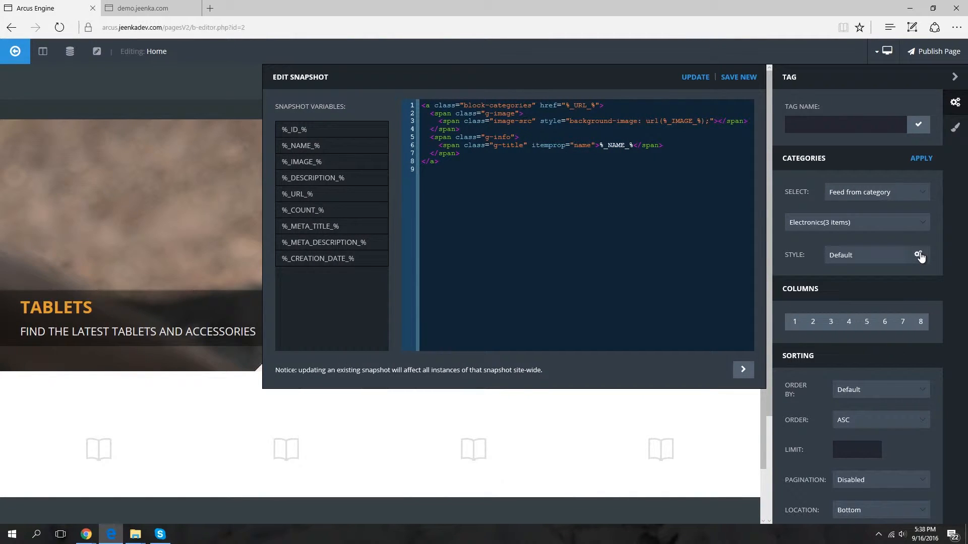
pyautogui.click(743, 370)
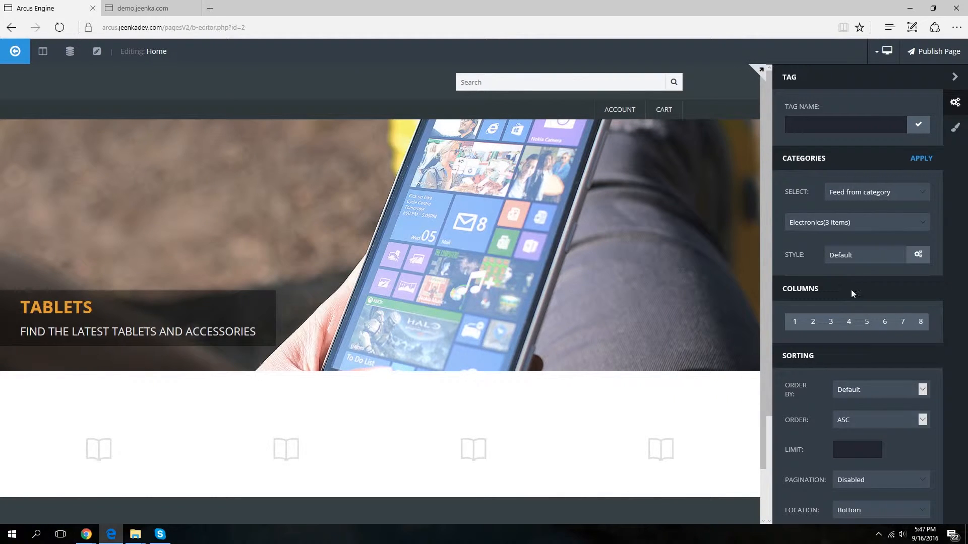
# - Keep the category sorting on Default in ASC order and set the limit to 10
pyautogui.click(888, 385)
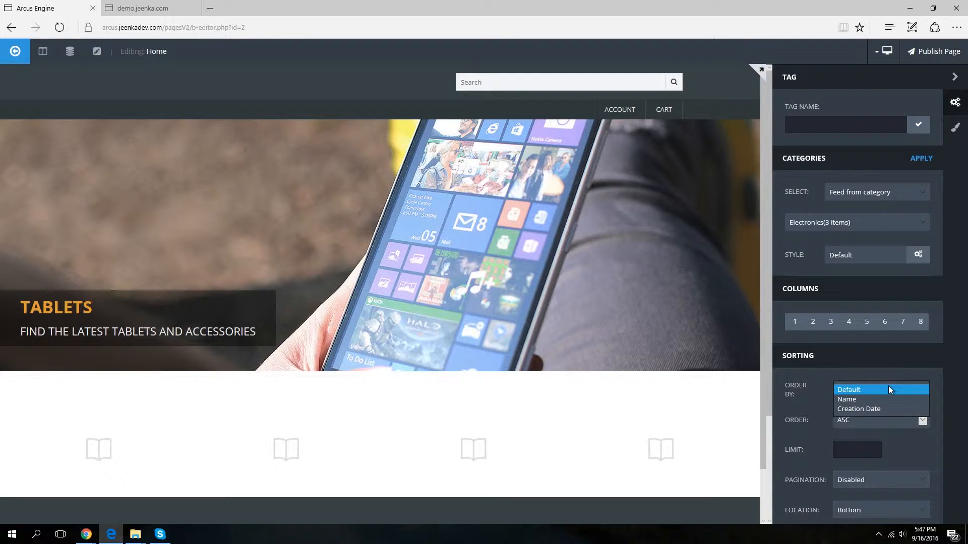
pyautogui.click(881, 422)
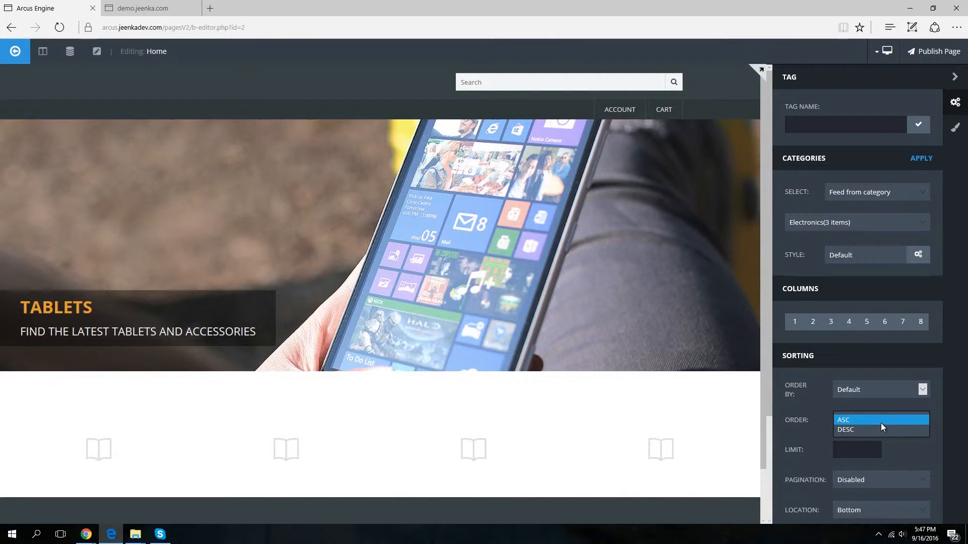
pyautogui.click(872, 450)
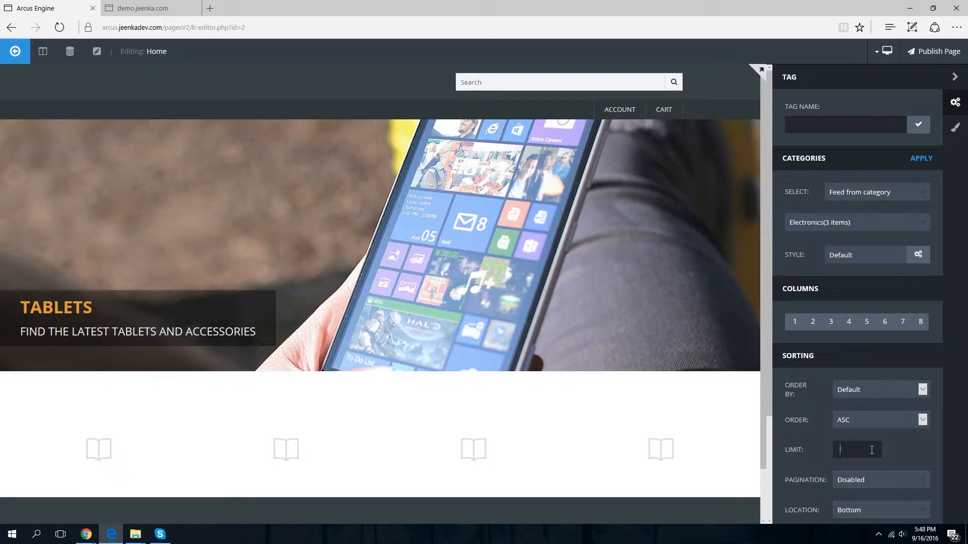
pyautogui.write('10')
# - Leave pagination Disabled with its location at Bottom, and apply the Electronics category settings to the Home page
pyautogui.scroll(-3, 897, 449)
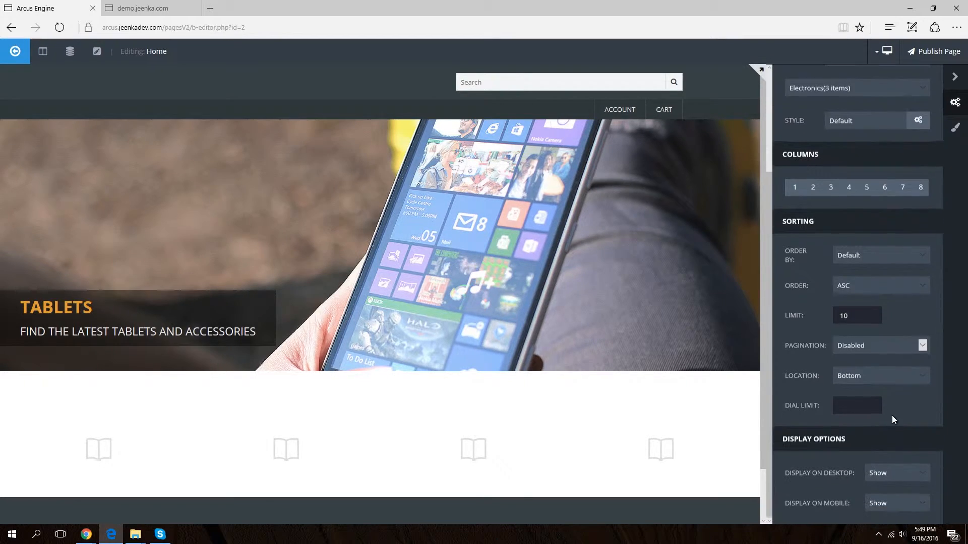
pyautogui.click(890, 344)
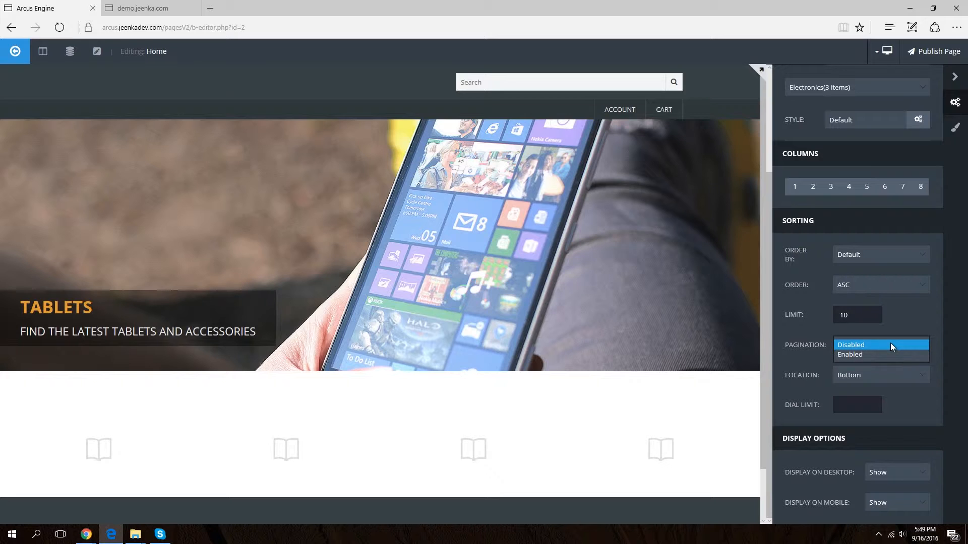
pyautogui.click(893, 370)
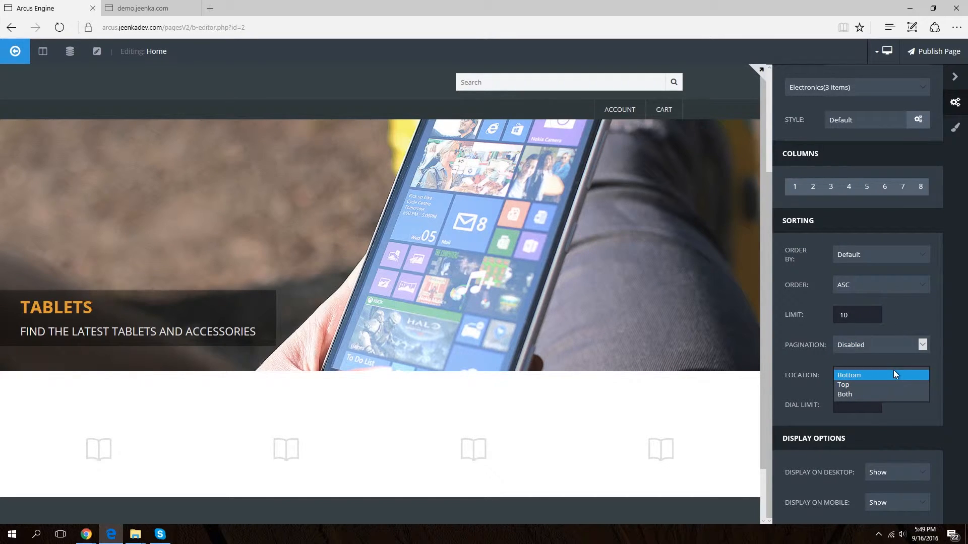
pyautogui.click(876, 406)
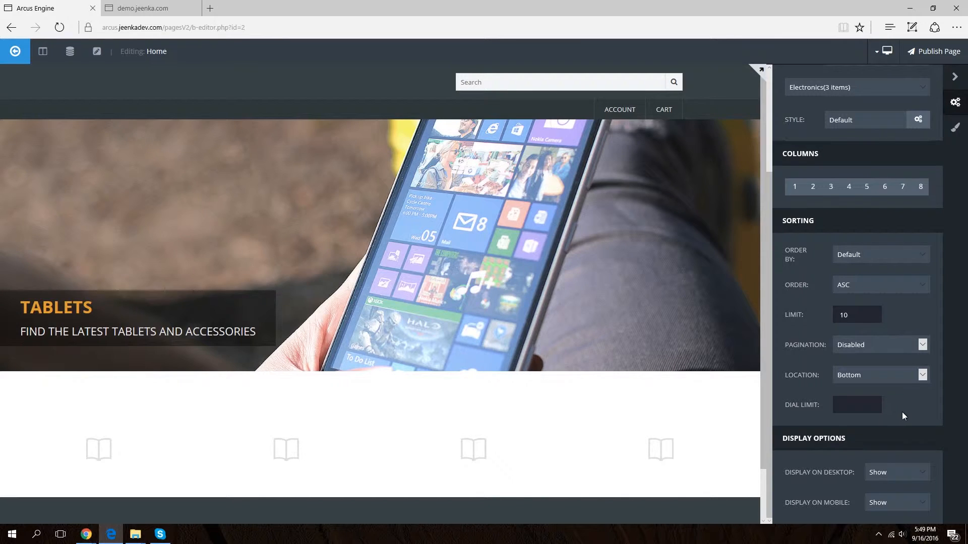
pyautogui.scroll(3, 908, 427)
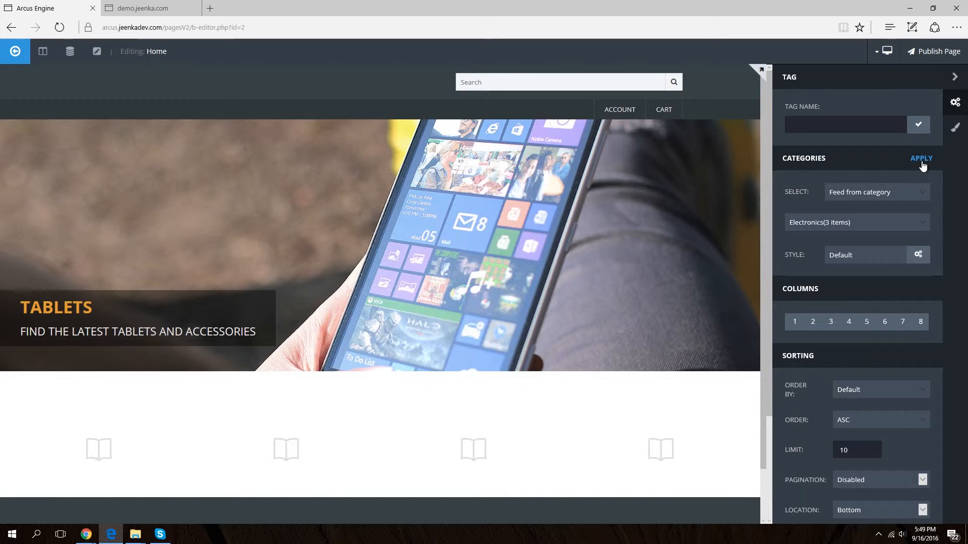
pyautogui.click(922, 159)
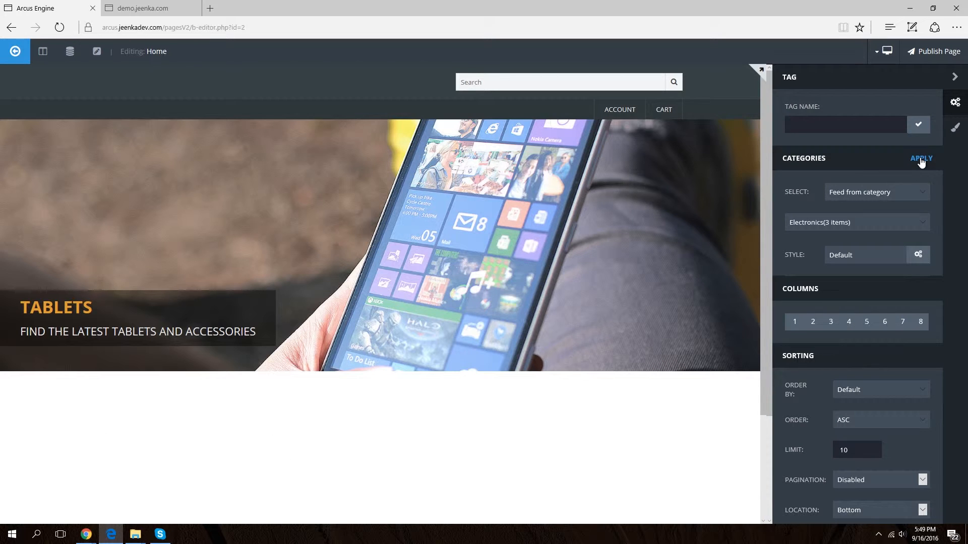
pyautogui.scroll(-3, 659, 267)
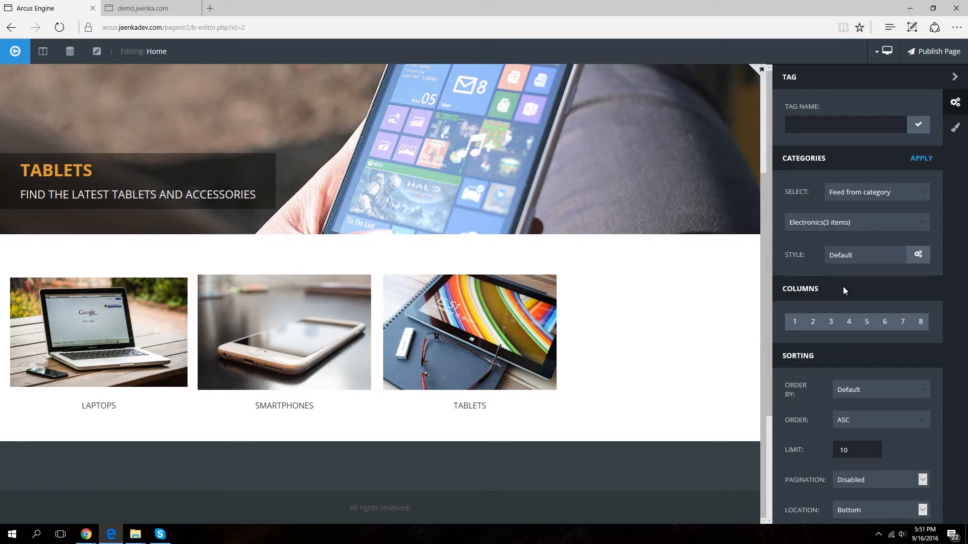
# - Try the categories in two columns, and set the layout to three columns
pyautogui.click(813, 322)
pyautogui.scroll(-3, 689, 331)
pyautogui.scroll(7, 691, 338)
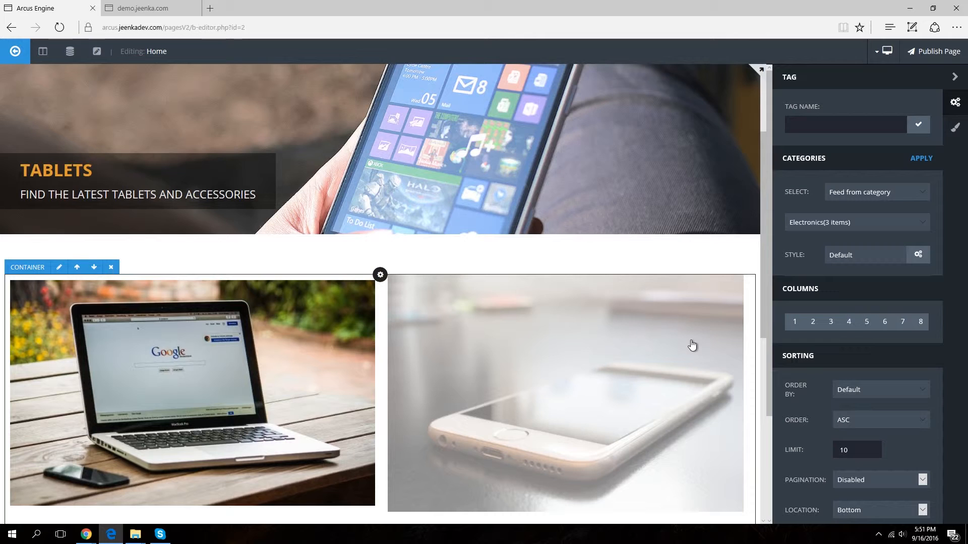
pyautogui.click(830, 322)
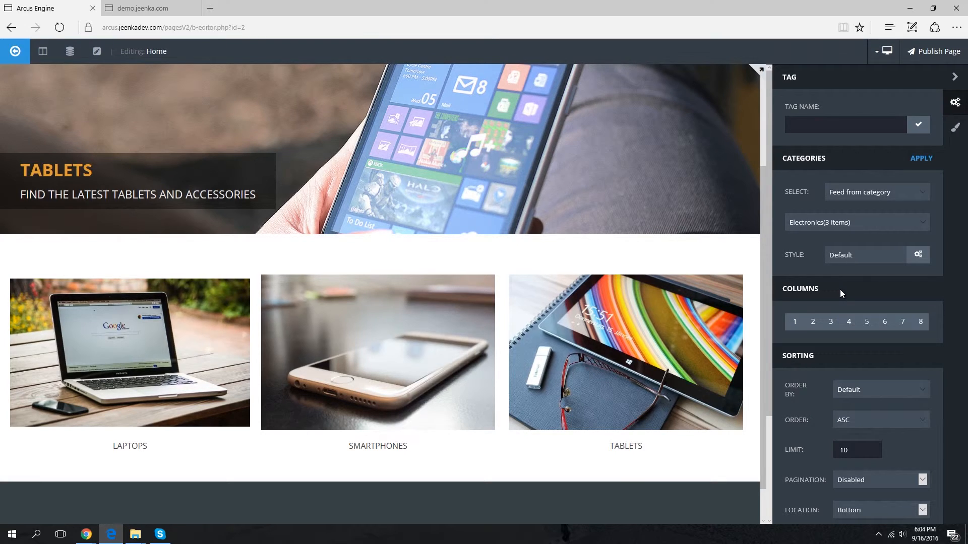
# - Set the containment of the container around the categories to Contain
pyautogui.moveTo(539, 320)
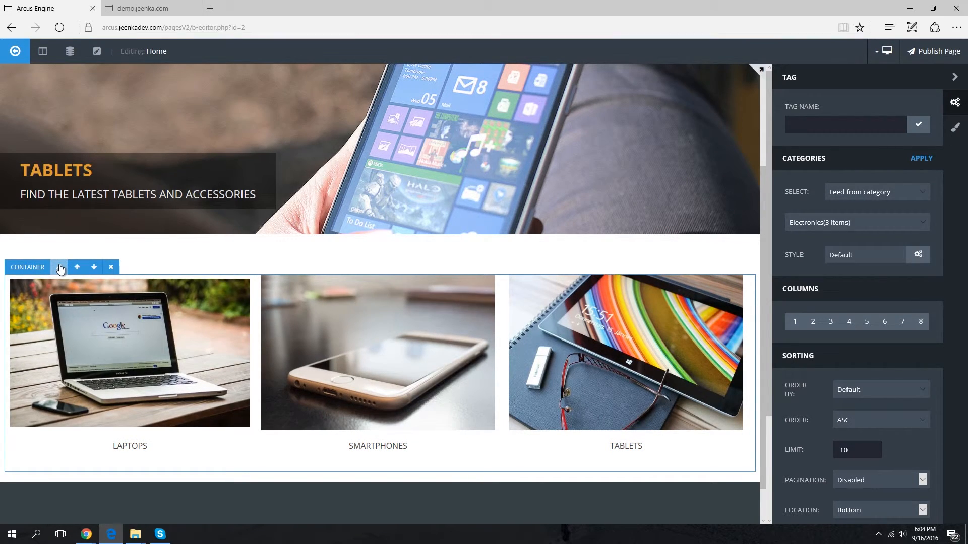
pyautogui.click(60, 268)
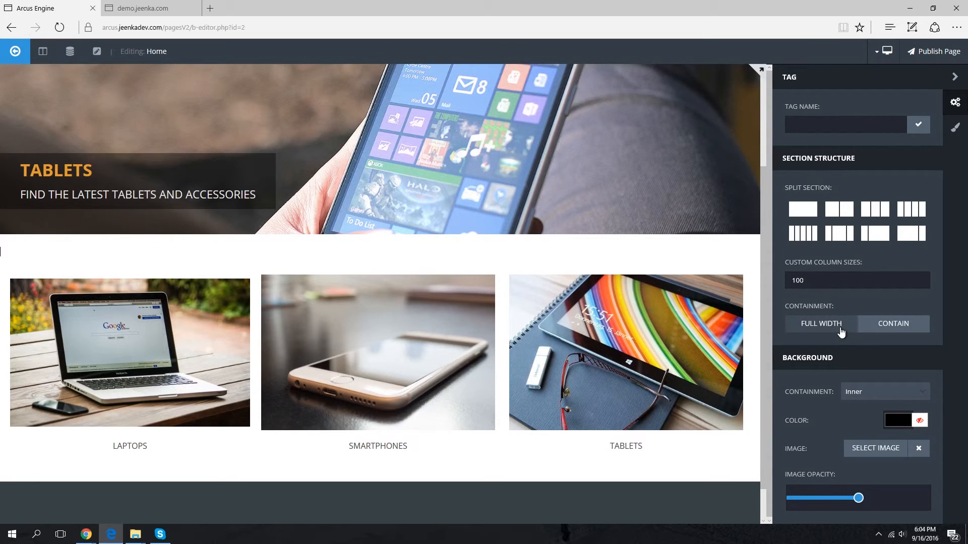
pyautogui.click(891, 326)
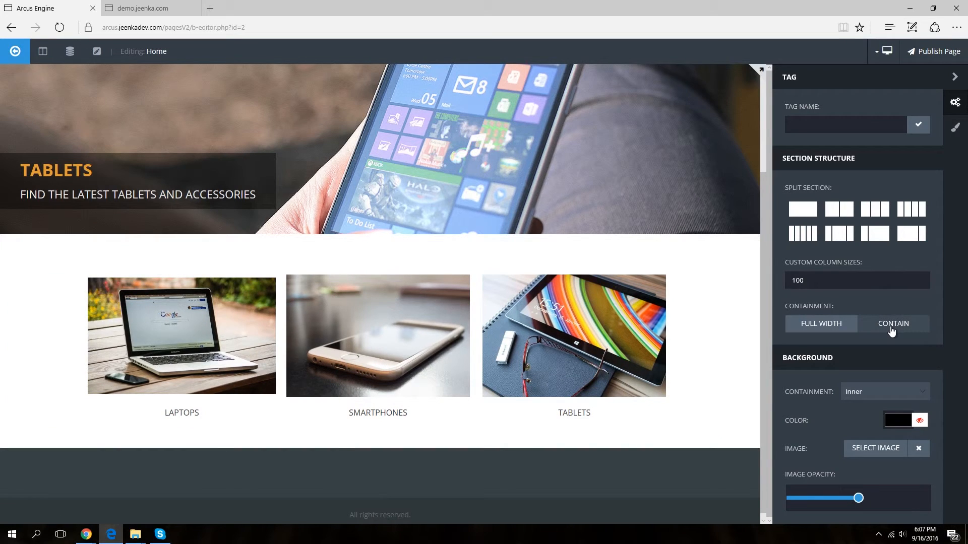
# - Publish the Home page and reload the live store at demo.jeenka.com to check the categories below the banner
pyautogui.click(931, 50)
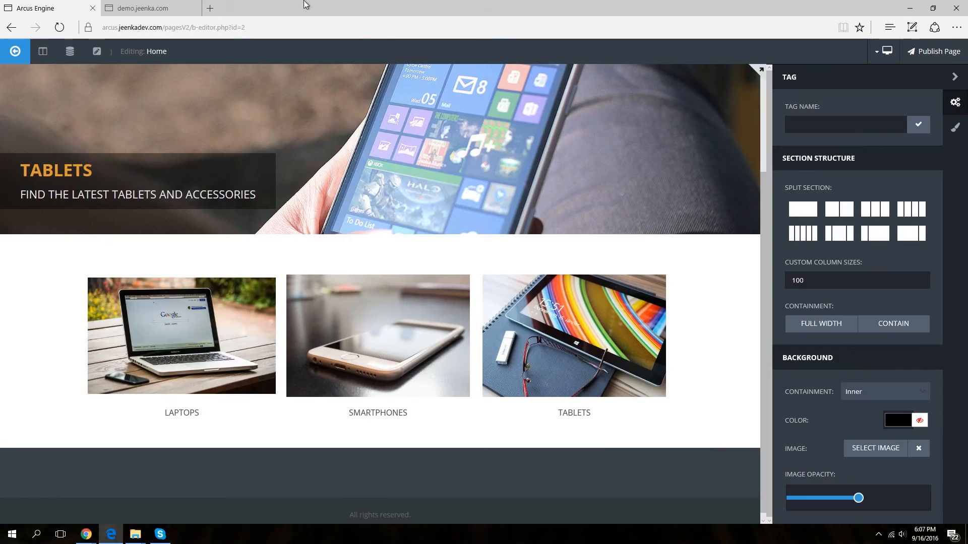
pyautogui.click(147, 11)
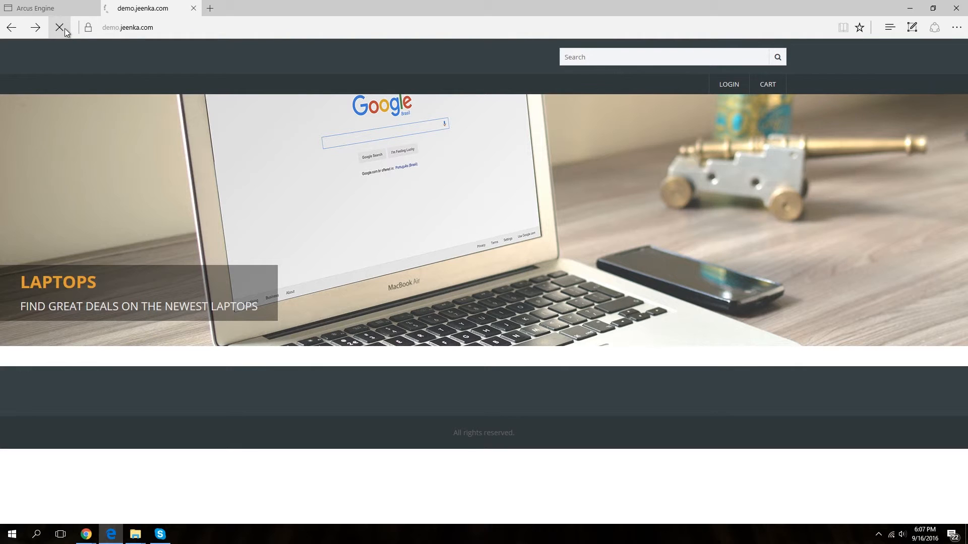
pyautogui.click(65, 28)
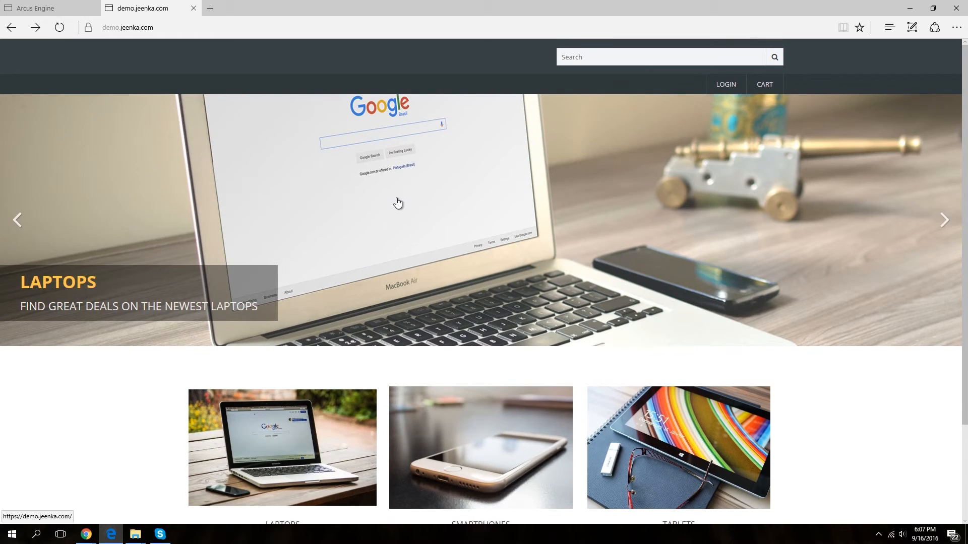
pyautogui.scroll(-3, 398, 203)
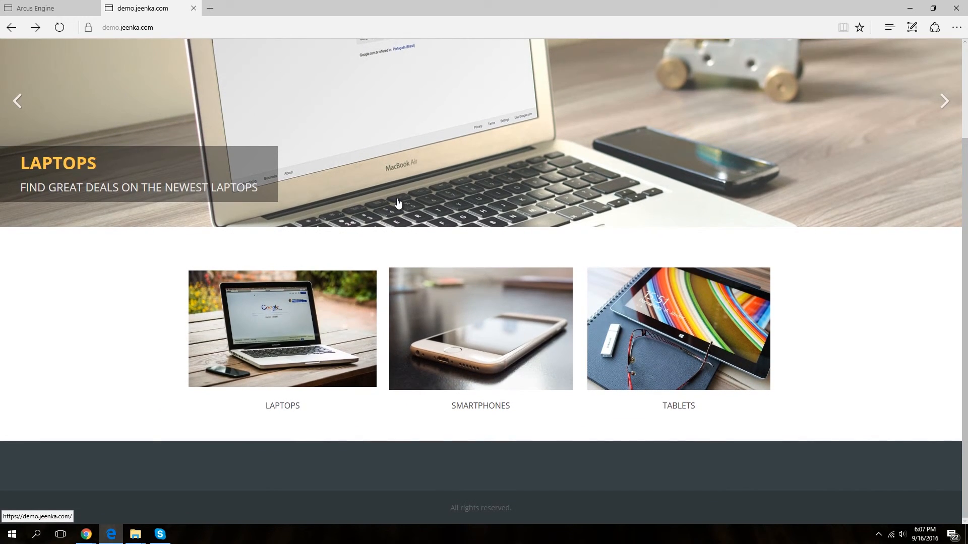